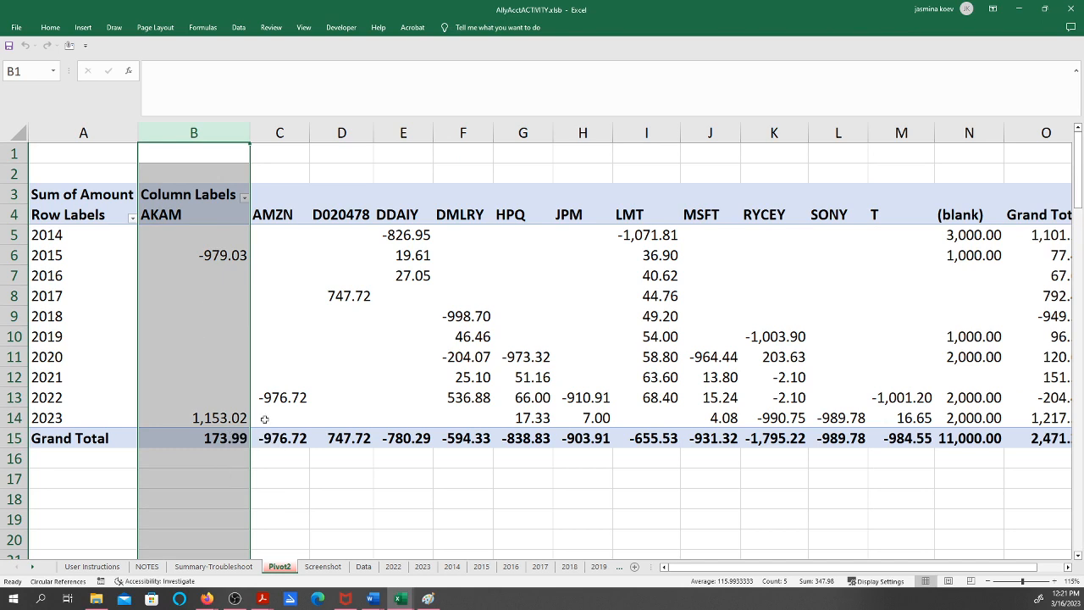
- Review the yearly pivot summary, the Data sheet, the 2023 transactions and the Screenshot sheet with the export notes
left_click(409, 476)
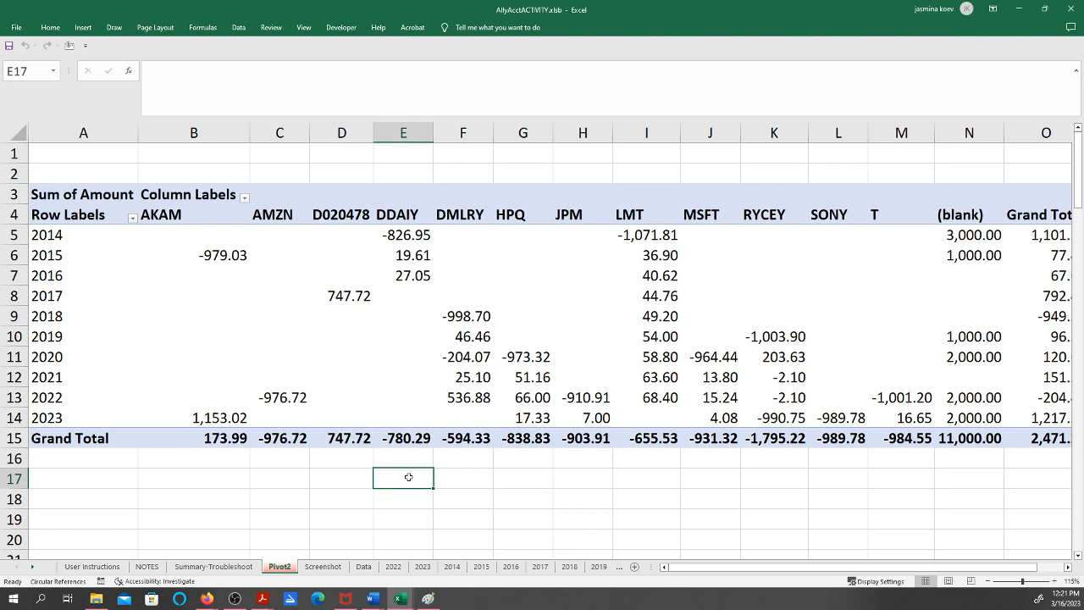
left_click(364, 566)
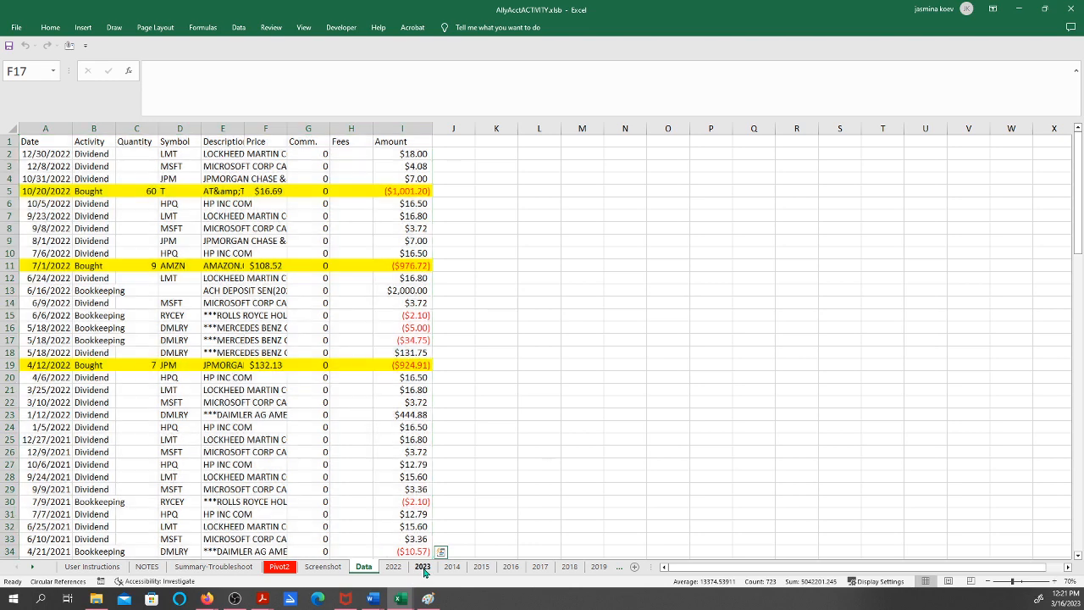
left_click(421, 567)
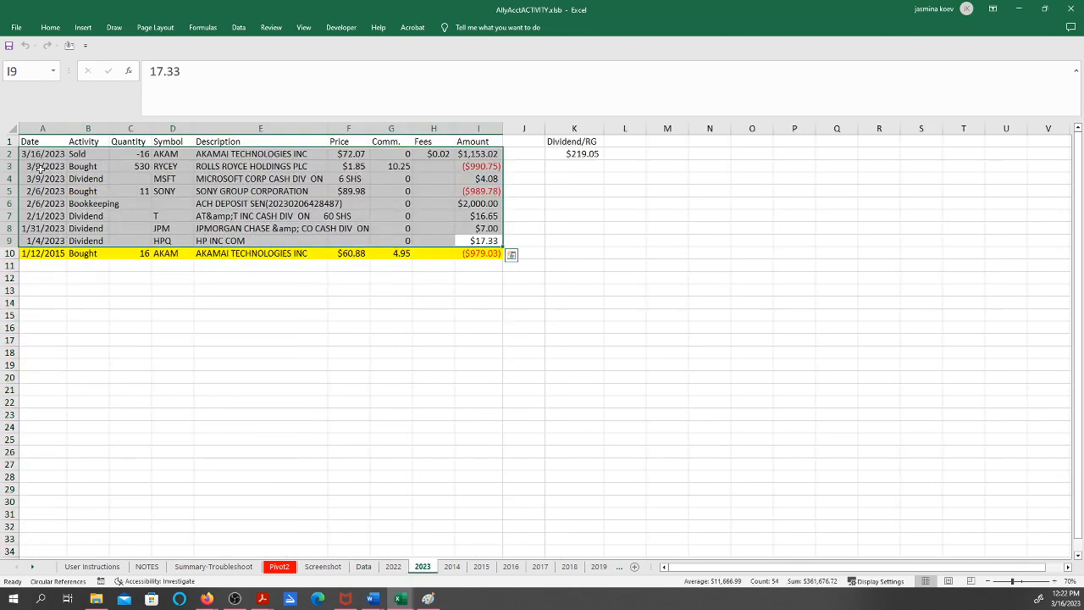
left_click(323, 567)
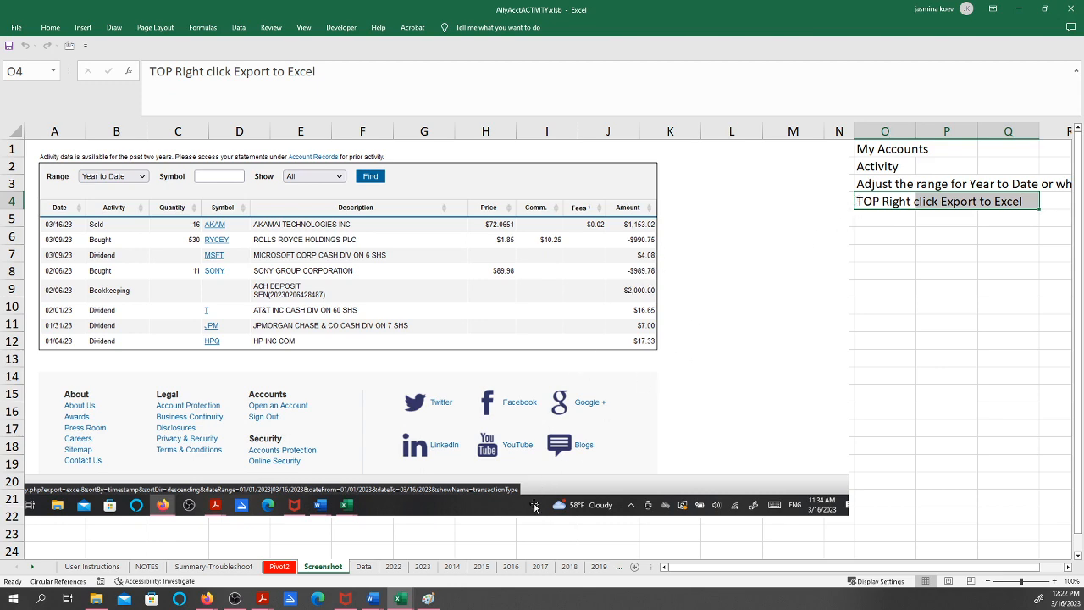
left_click(363, 565)
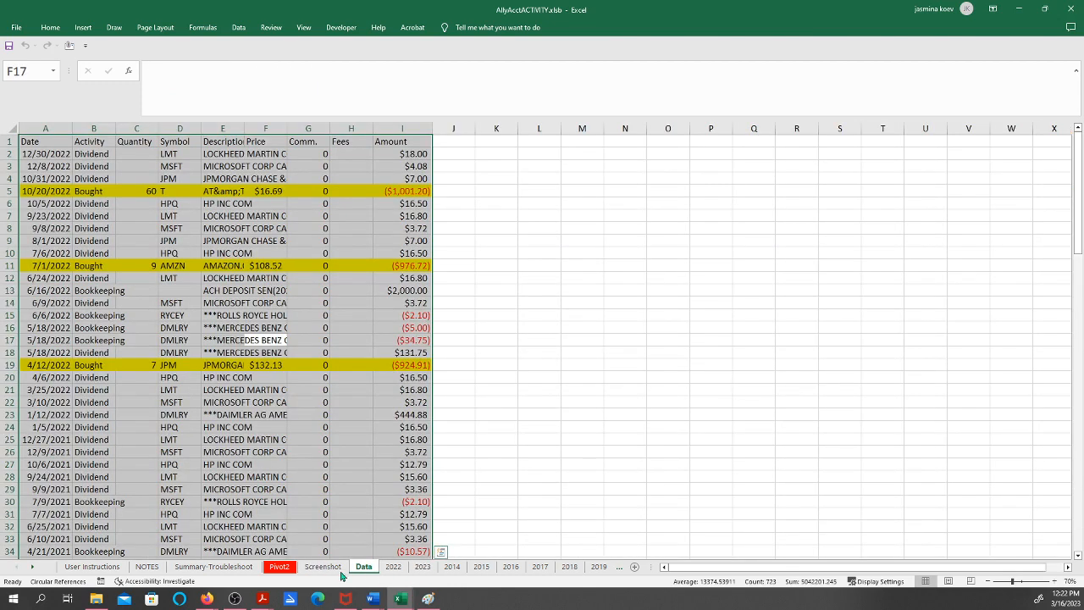
left_click(278, 566)
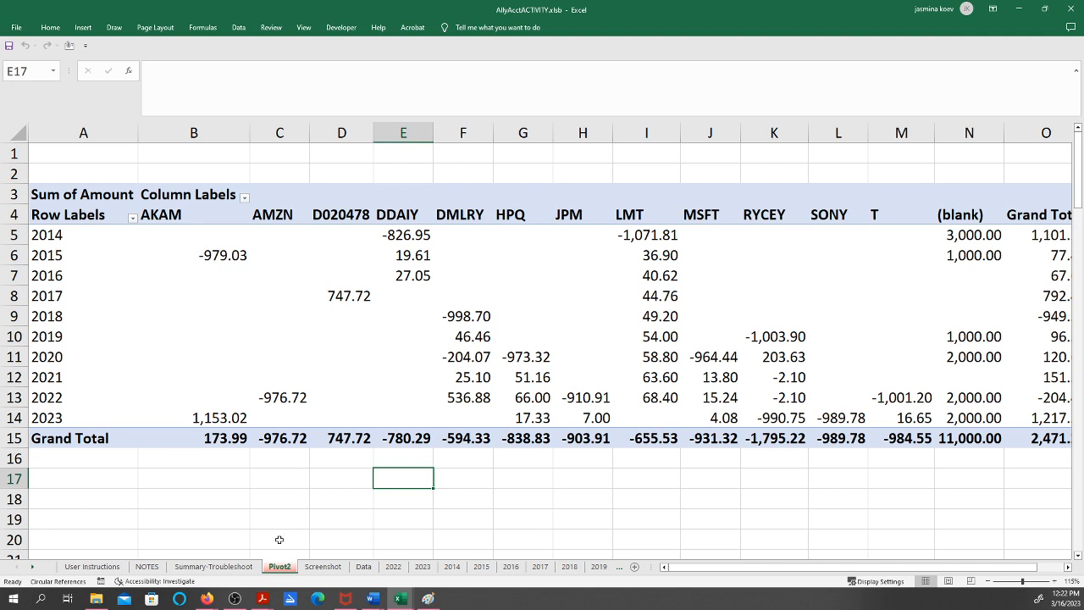
left_click(422, 565)
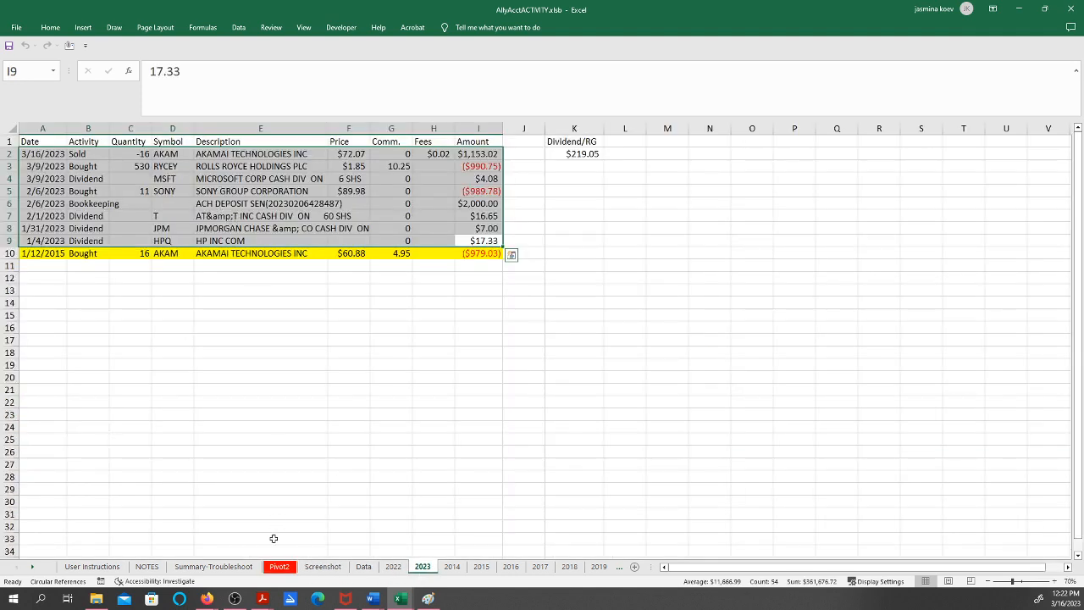
- Clear the 2023 transactions at the end of the Data sheet, range A109:L119
left_click(363, 565)
scroll(286, 430, "down", 10)
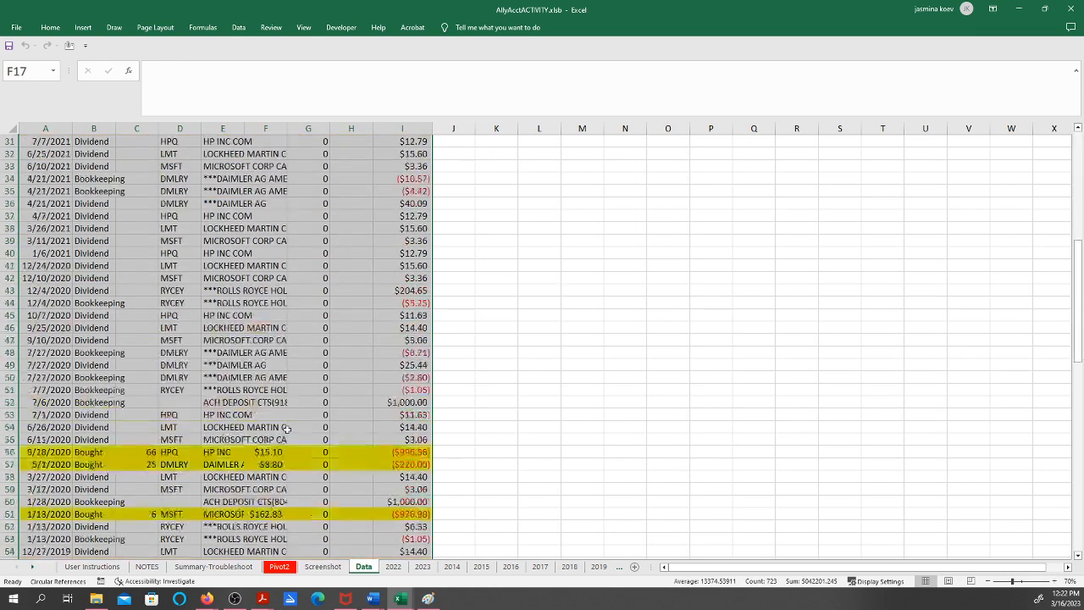
scroll(286, 429, "down", 20)
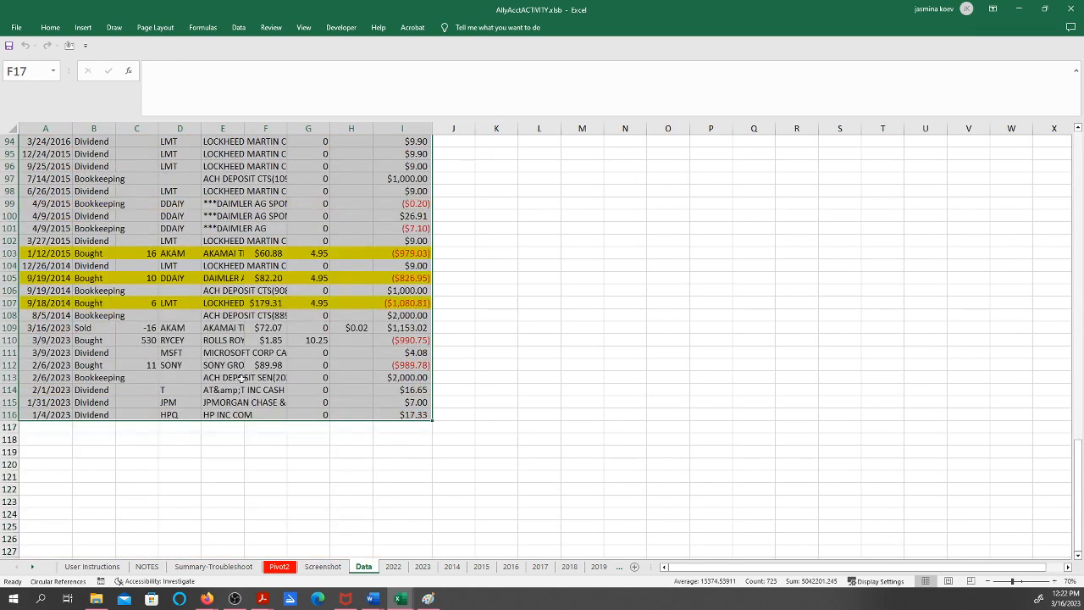
left_click(241, 378)
left_click_drag(40, 328, 528, 450)
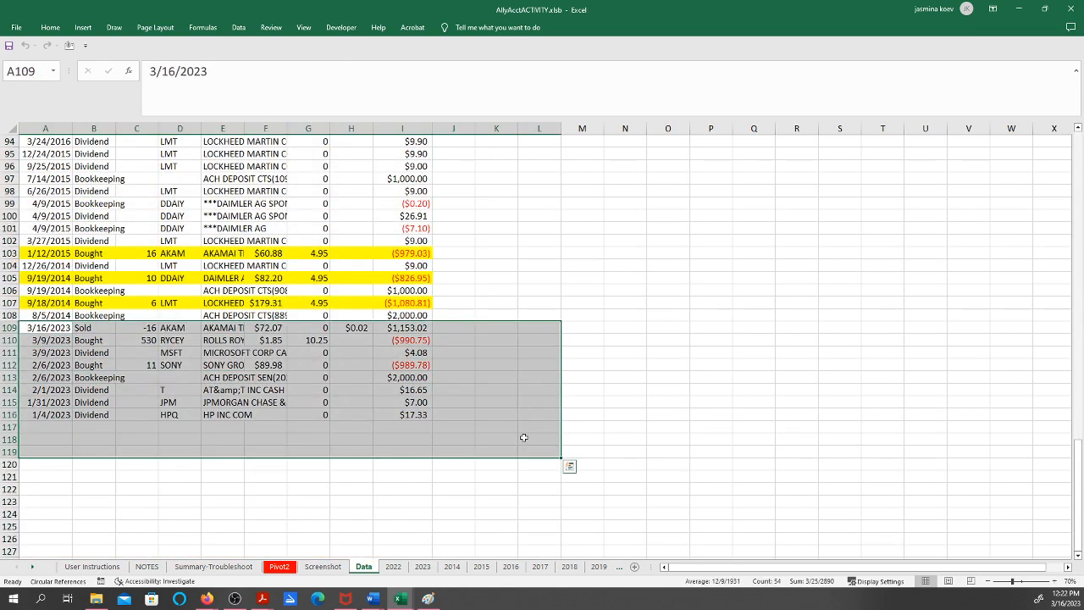
key("Delete")
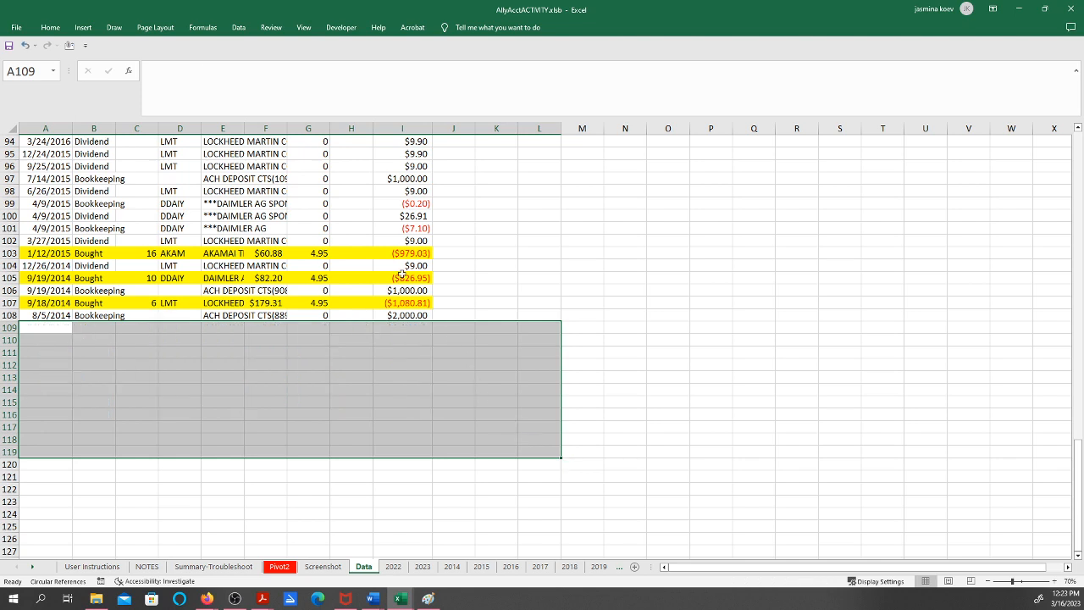
left_click(341, 28)
left_click(39, 56)
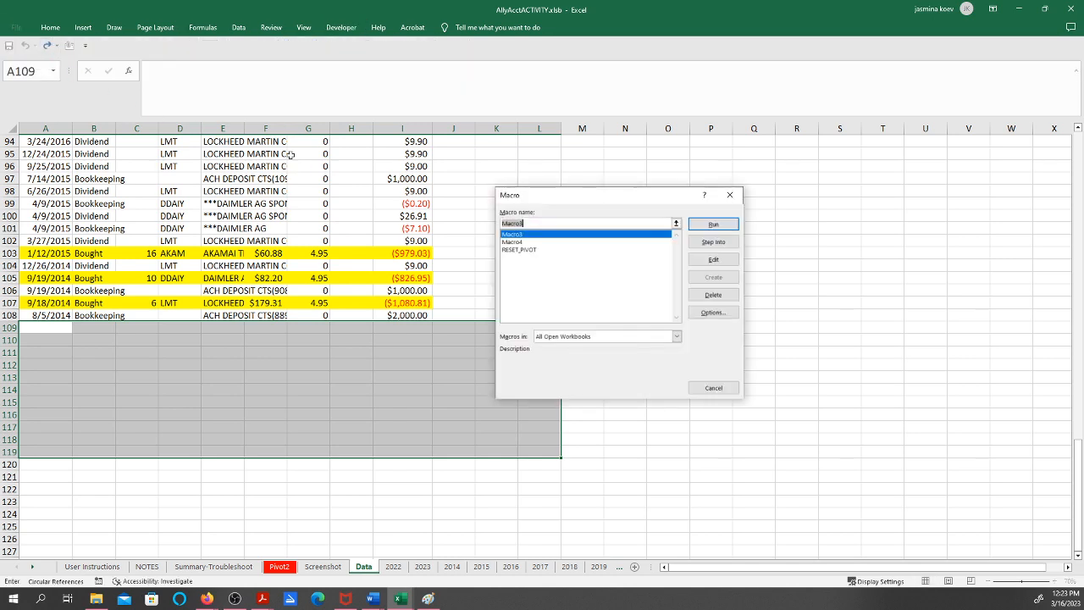
left_click(511, 250)
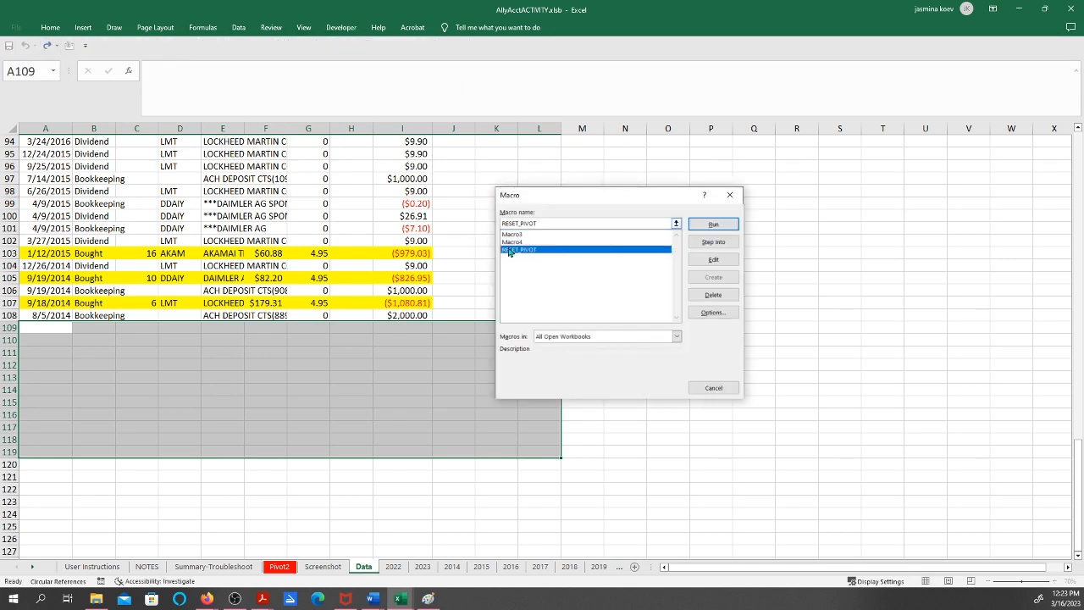
left_click(721, 389)
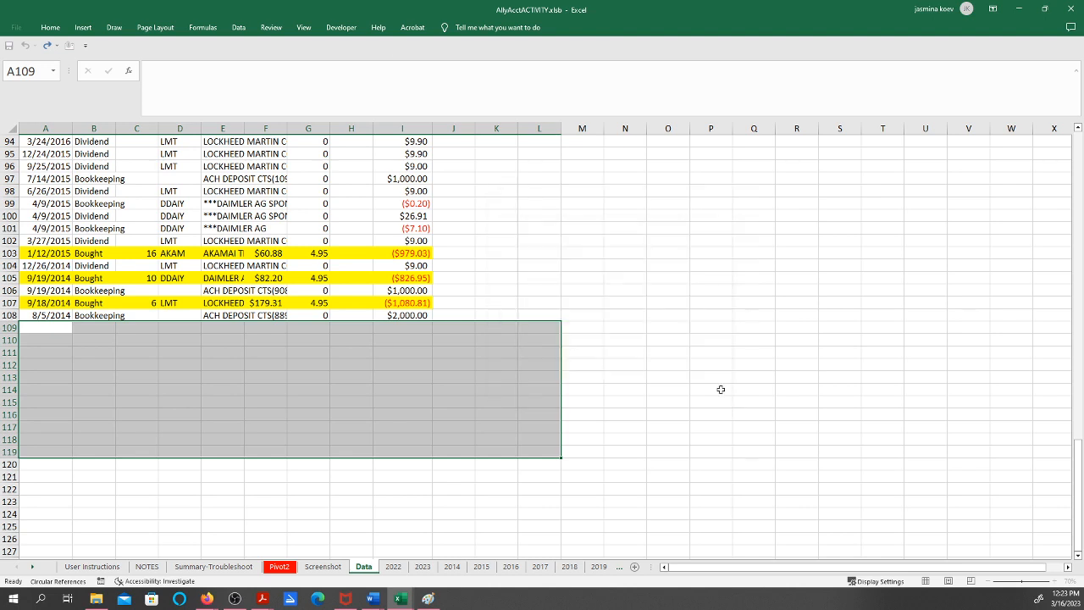
left_click(504, 157)
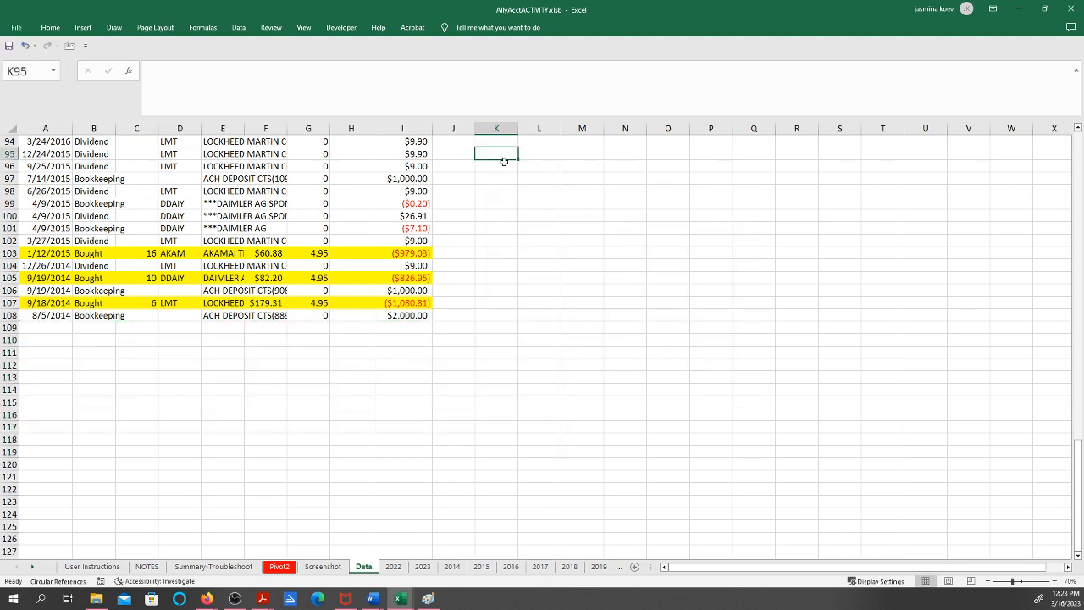
- In Excel Options, check that Developer is included among the ribbon's main tabs and accept the ribbon customization
left_click(343, 28)
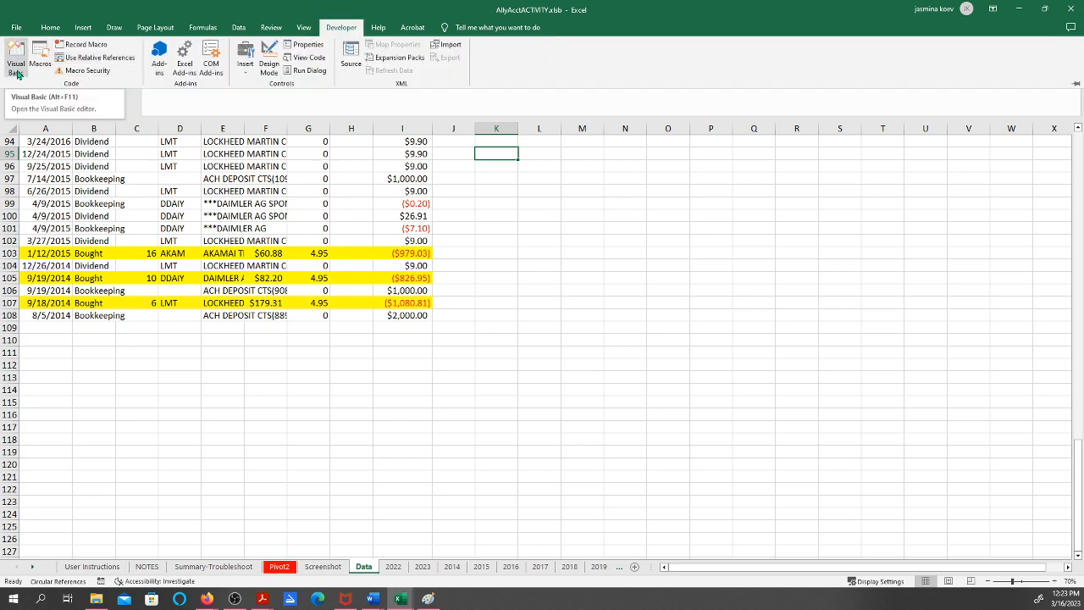
left_click(17, 27)
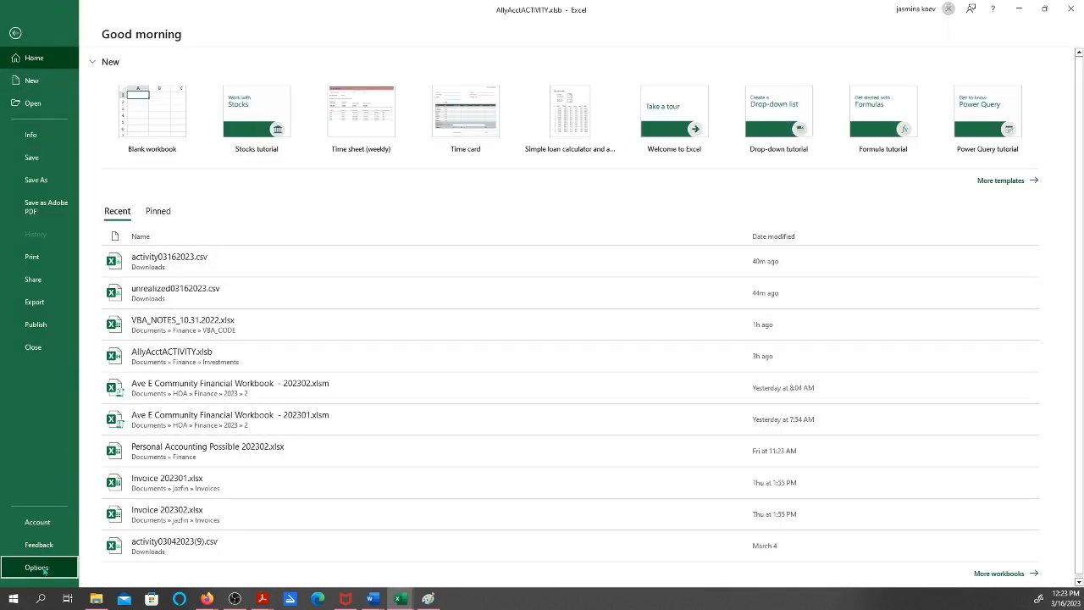
left_click(37, 566)
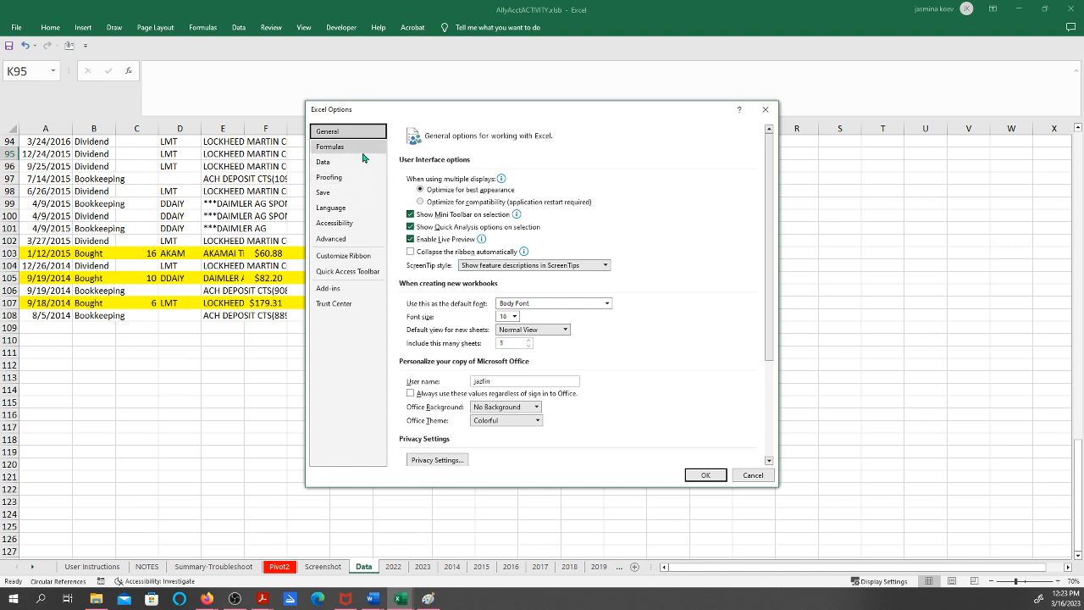
left_click(345, 257)
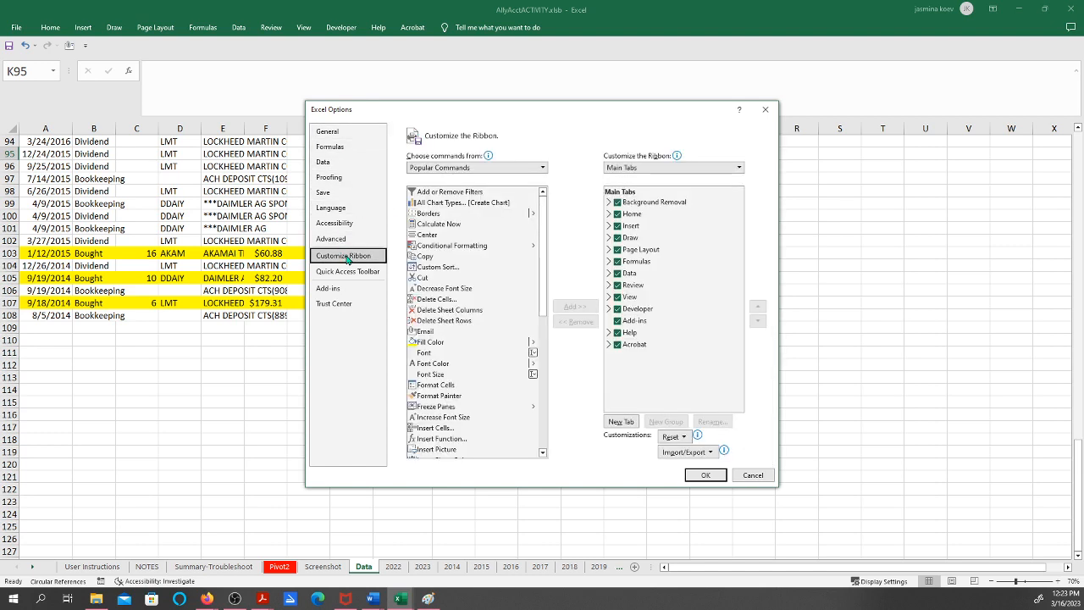
left_click(619, 310)
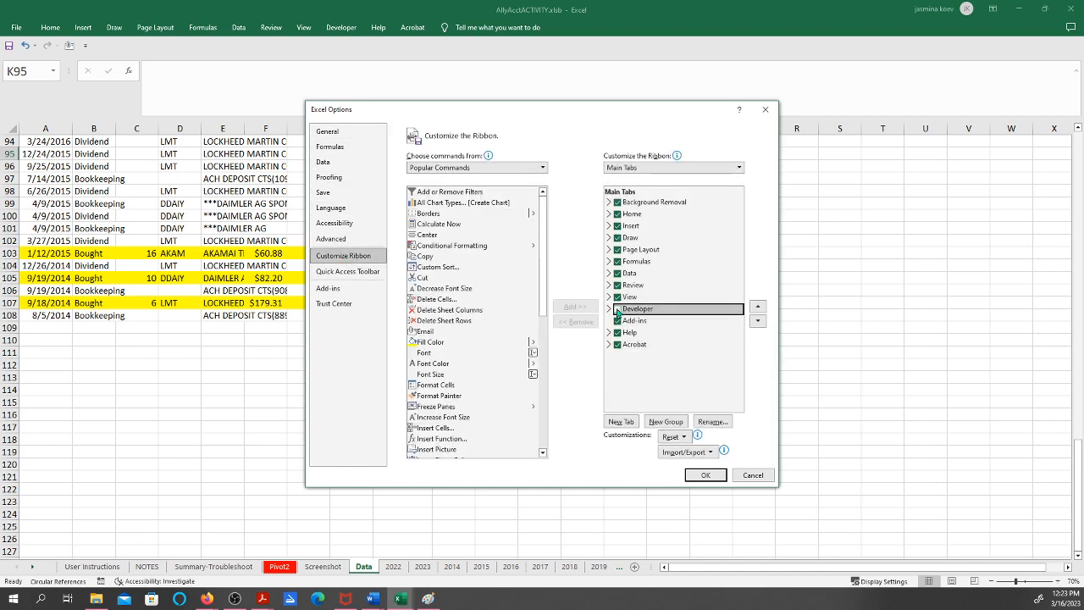
left_click(704, 476)
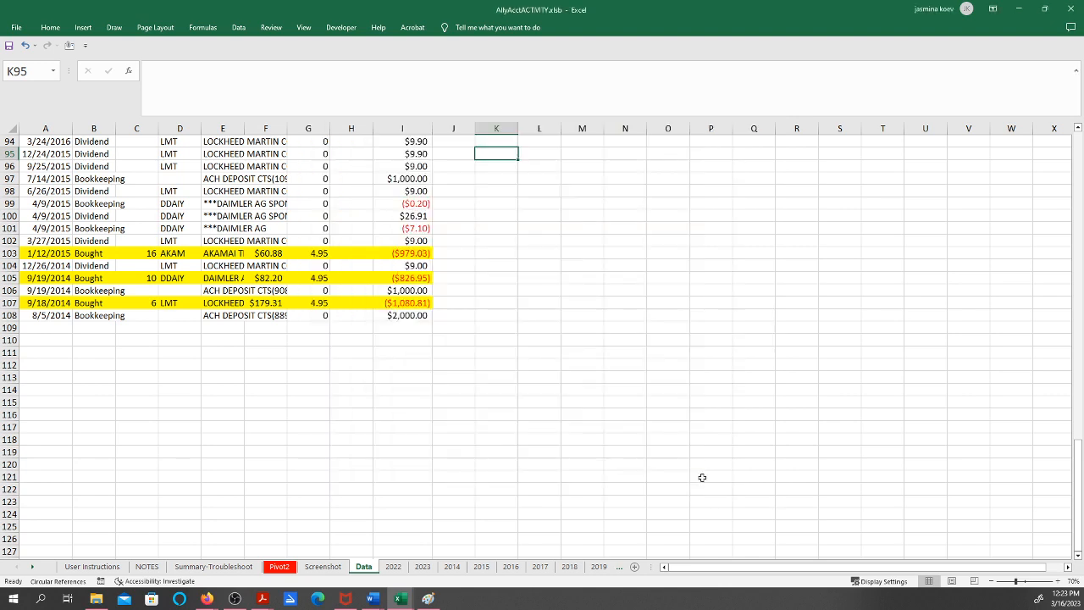
- Run the RESET_PIVOT macro to rebuild the pivot table from the Data sheet
left_click(340, 27)
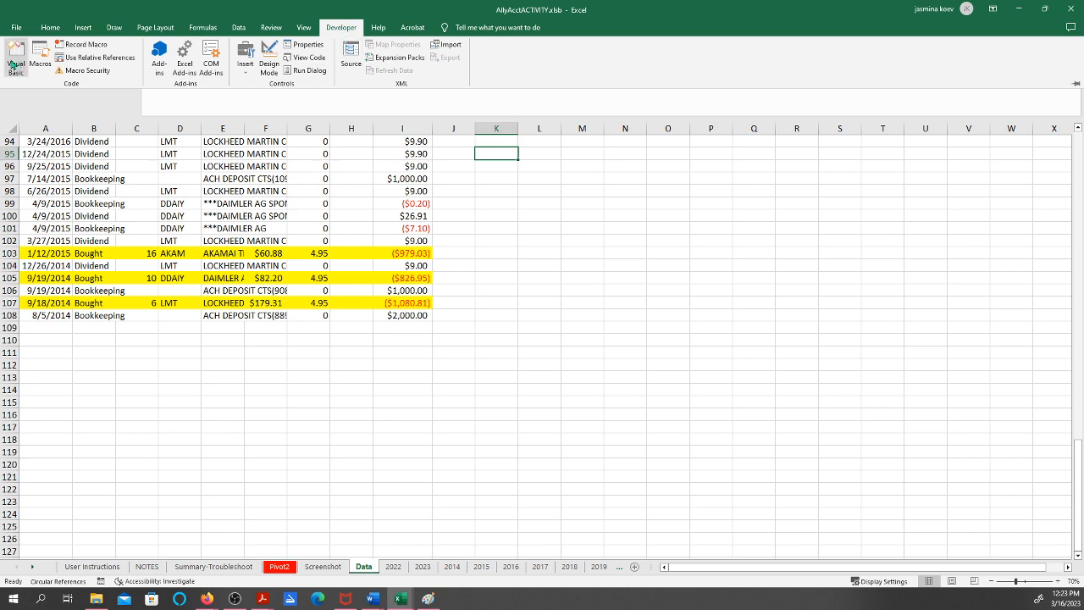
left_click(39, 58)
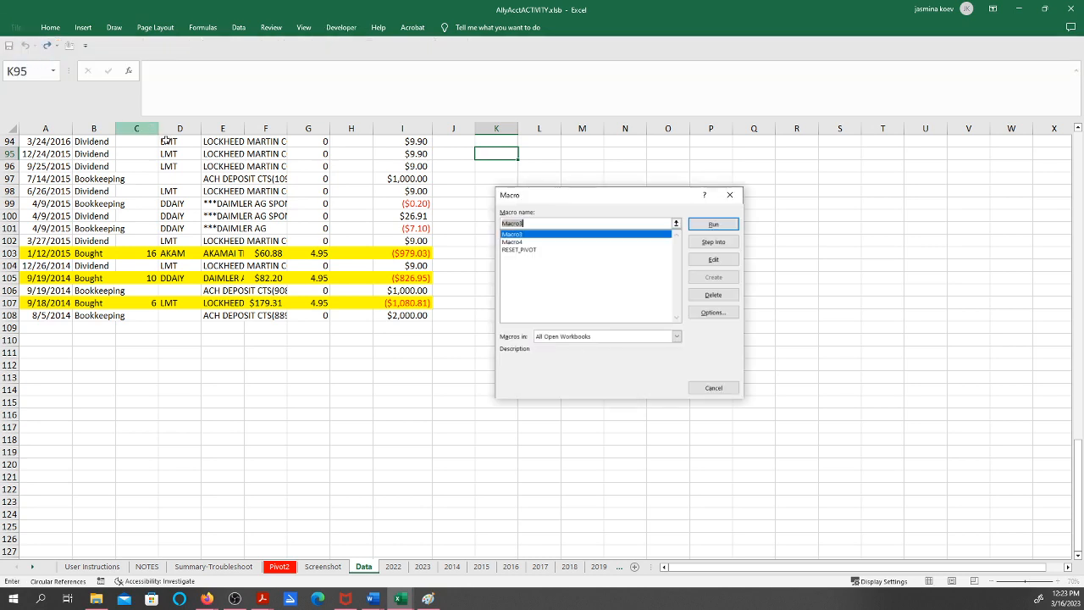
left_click(517, 250)
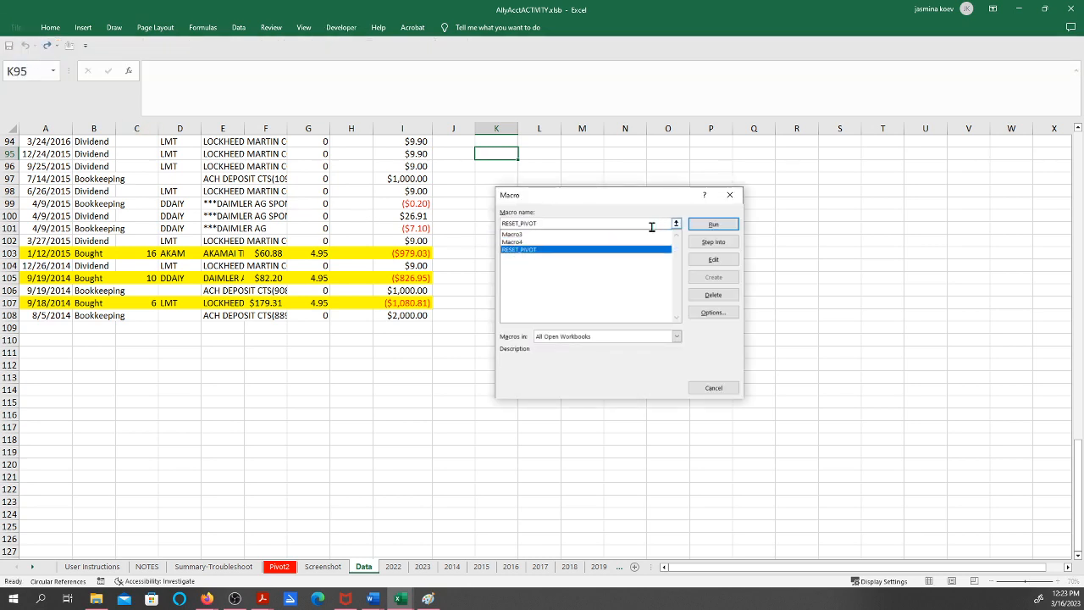
left_click(703, 226)
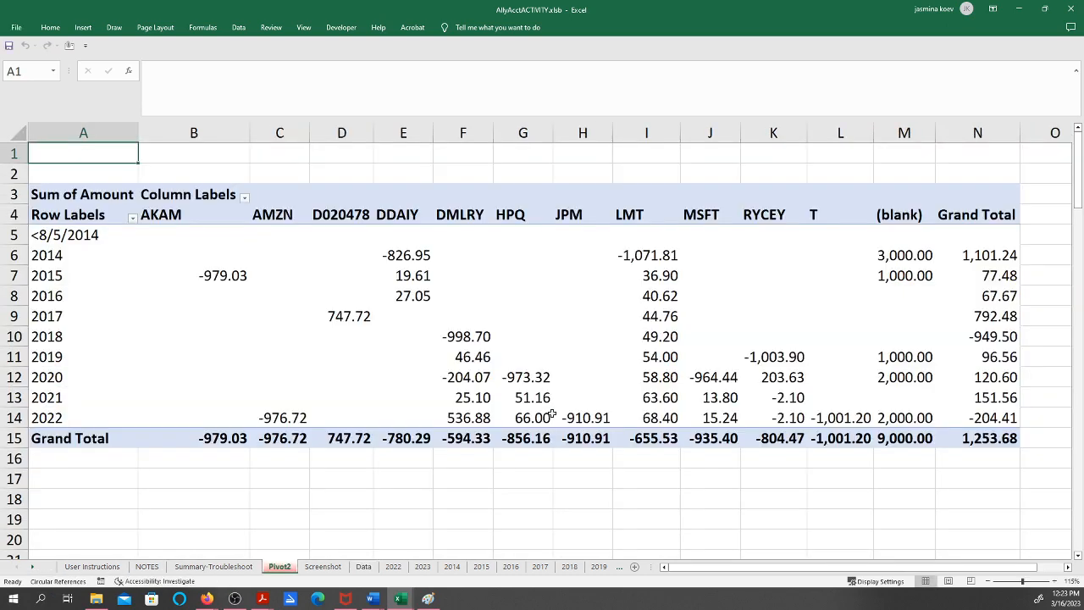
- Check the most recent year rows of the pivot table, from 2019 through 2022
left_click(14, 417)
left_click_drag(18, 407, 19, 351)
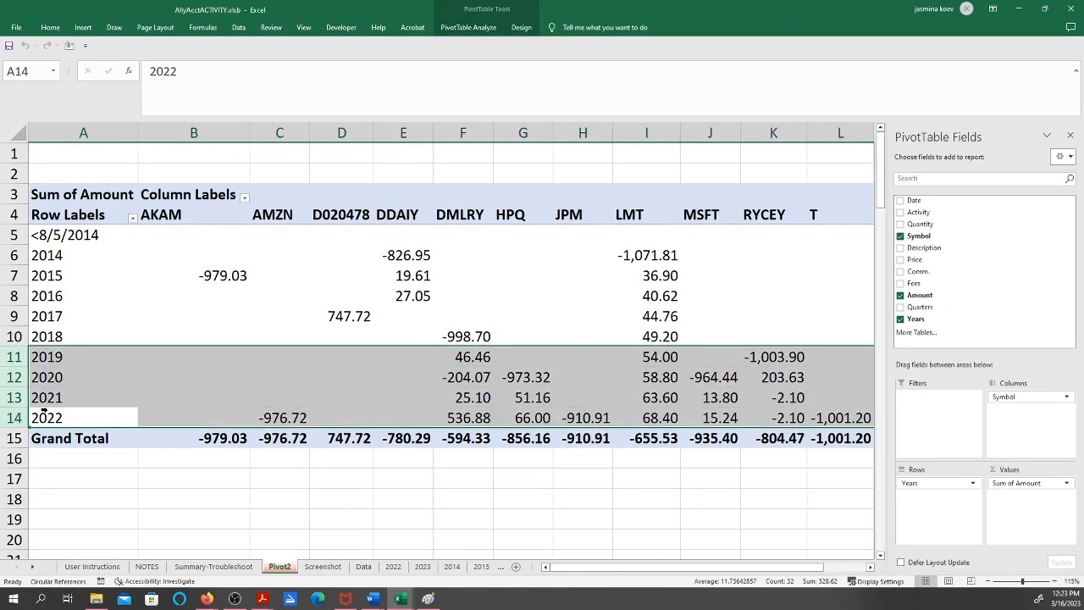
left_click(14, 418)
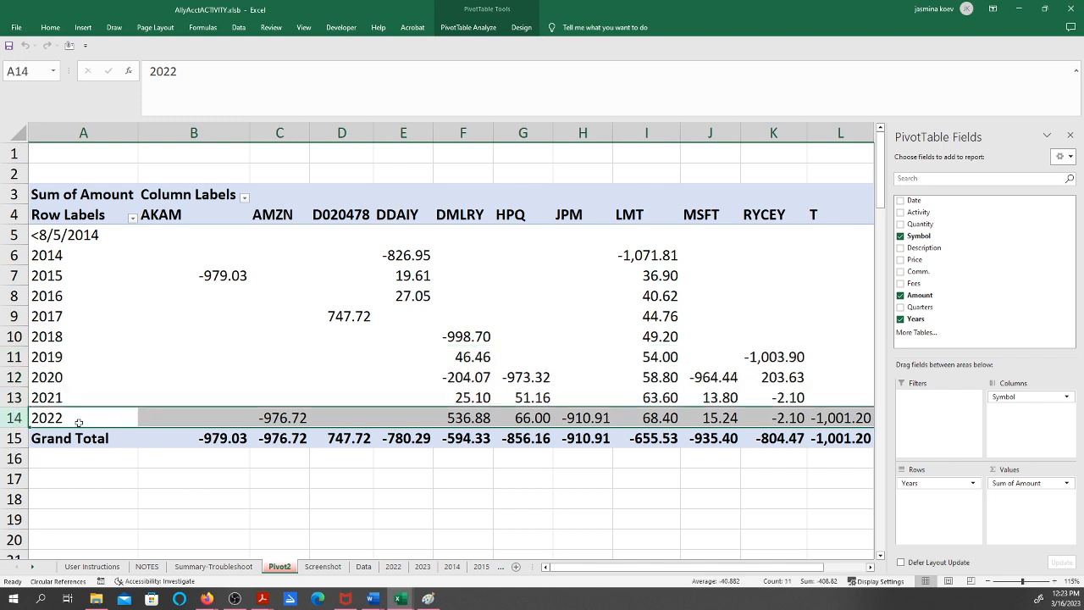
- Copy the transactions in A2:I9 of the 2023 sheet and paste them into the Data sheet starting at A109
left_click(423, 567)
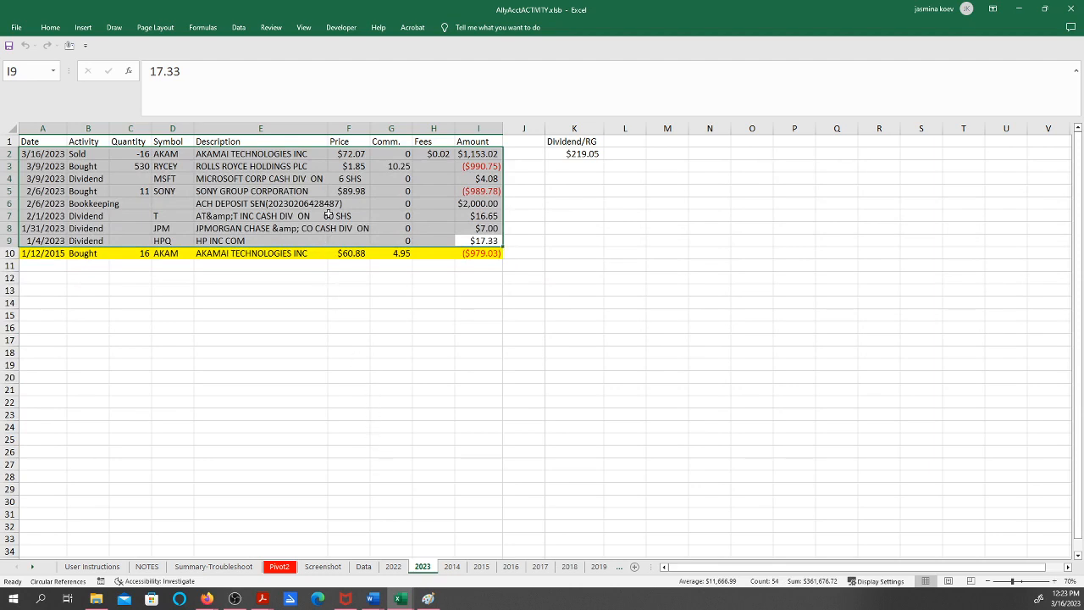
right_click(305, 186)
left_click(333, 226)
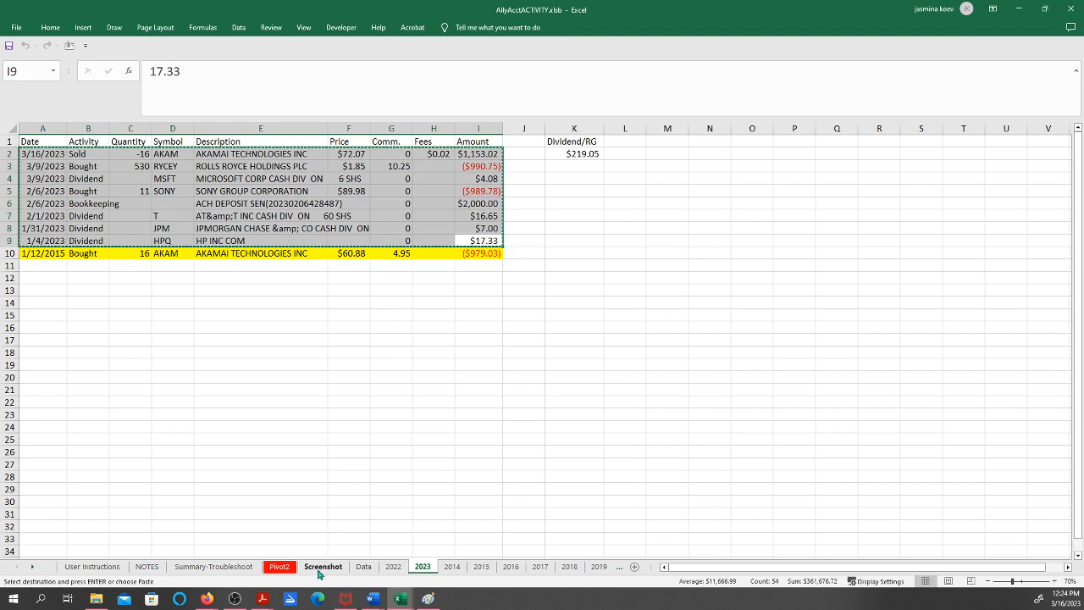
left_click(282, 568)
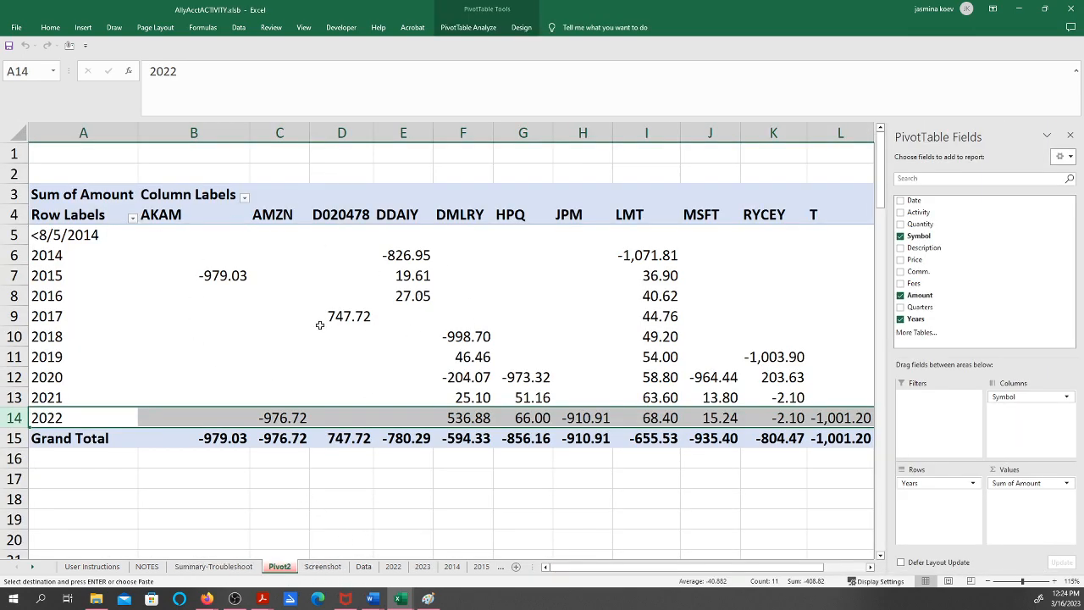
left_click(369, 572)
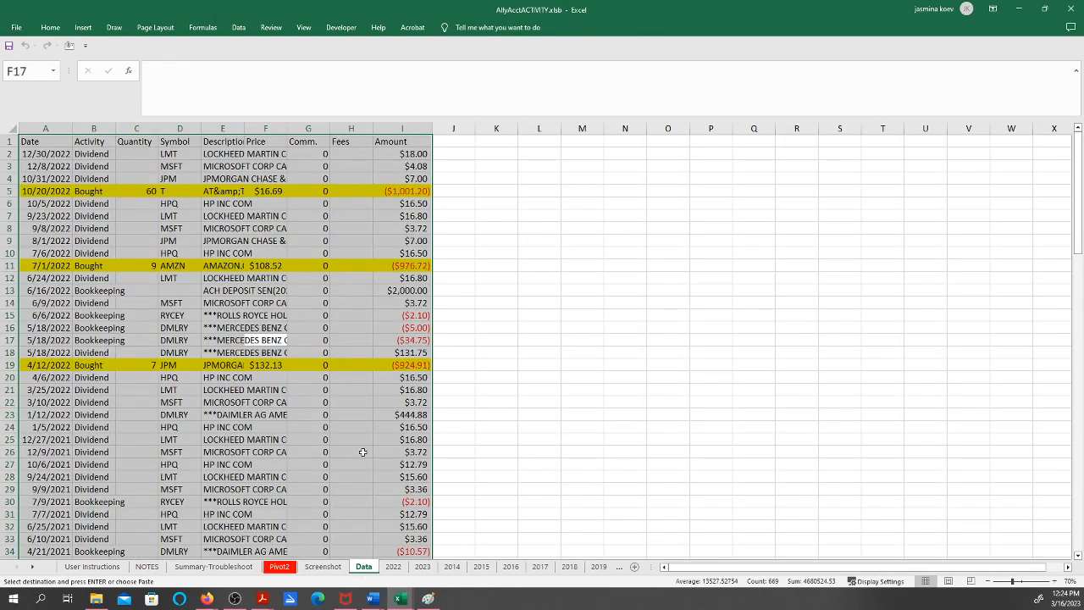
scroll(369, 446, "down", 12)
scroll(369, 447, "down", 20)
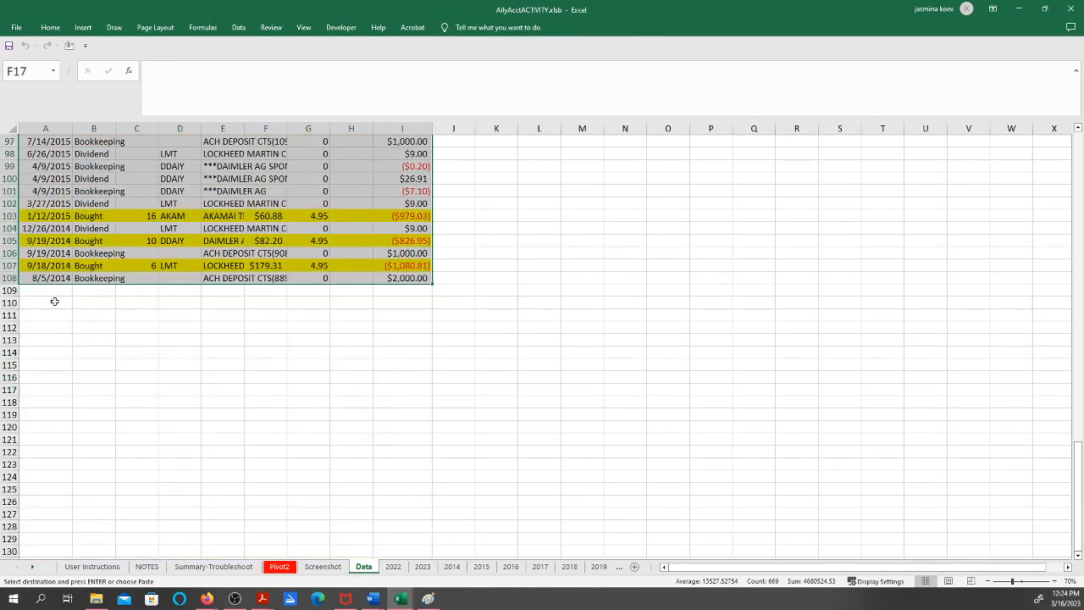
left_click(48, 292)
right_click(47, 292)
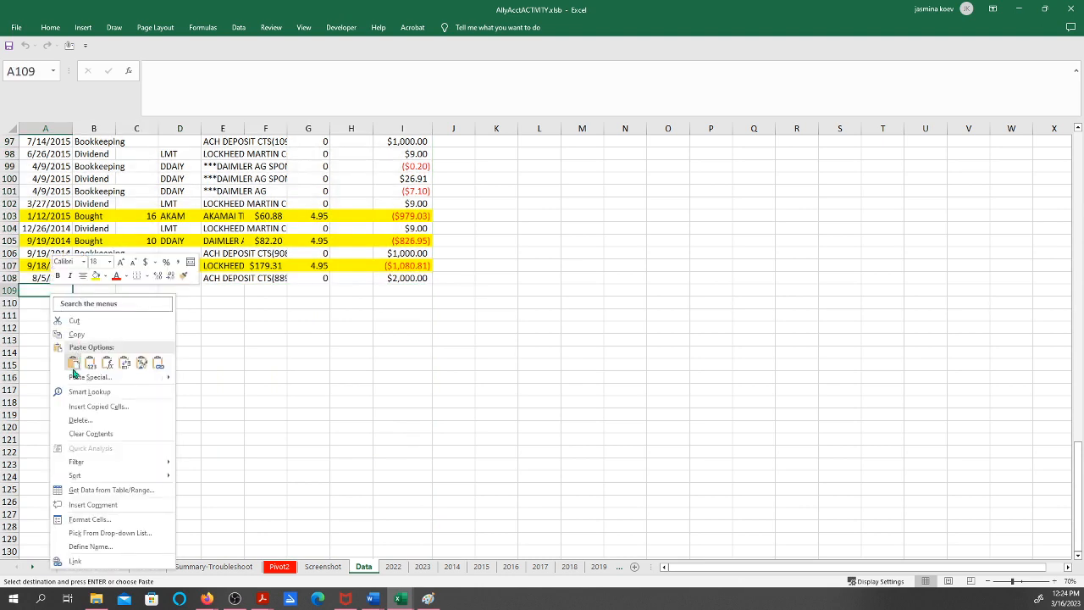
left_click(78, 366)
- Fill row 108 of the Data sheet, just above the pasted 2023 transactions, with yellow
left_click(10, 278)
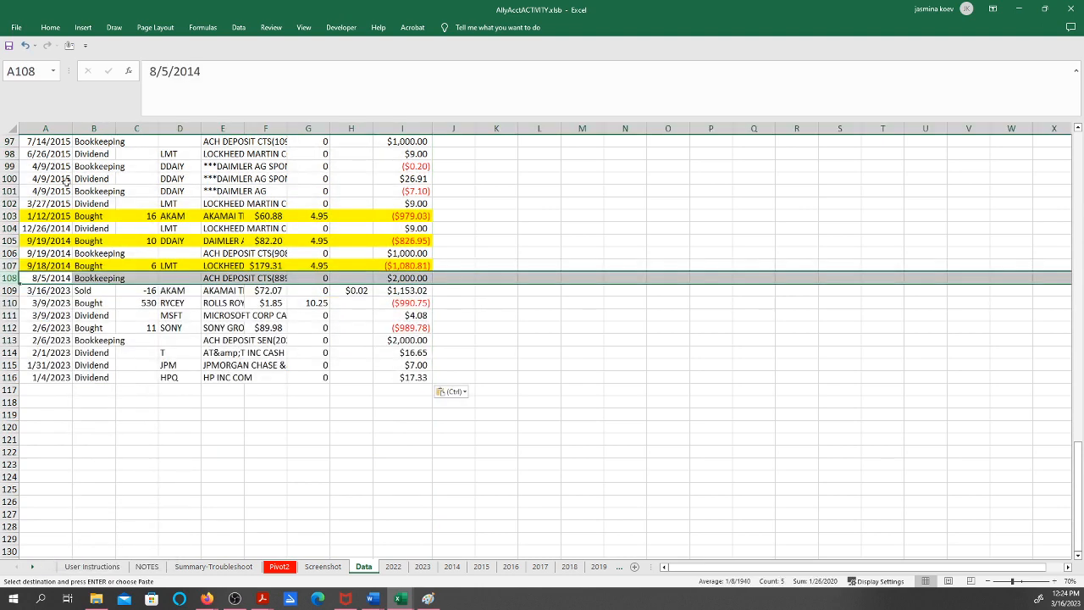
left_click(64, 33)
left_click(183, 66)
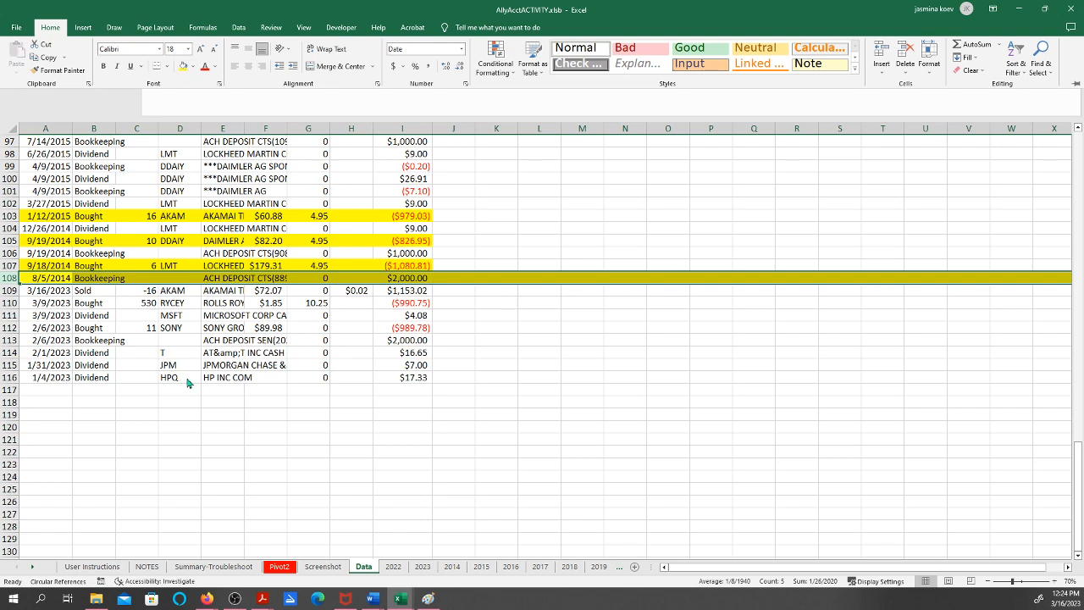
- Run the RESET_PIVOT macro to rebuild the pivot table with the pasted 2023 transactions and select its 2023 row
left_click_drag(44, 292, 385, 377)
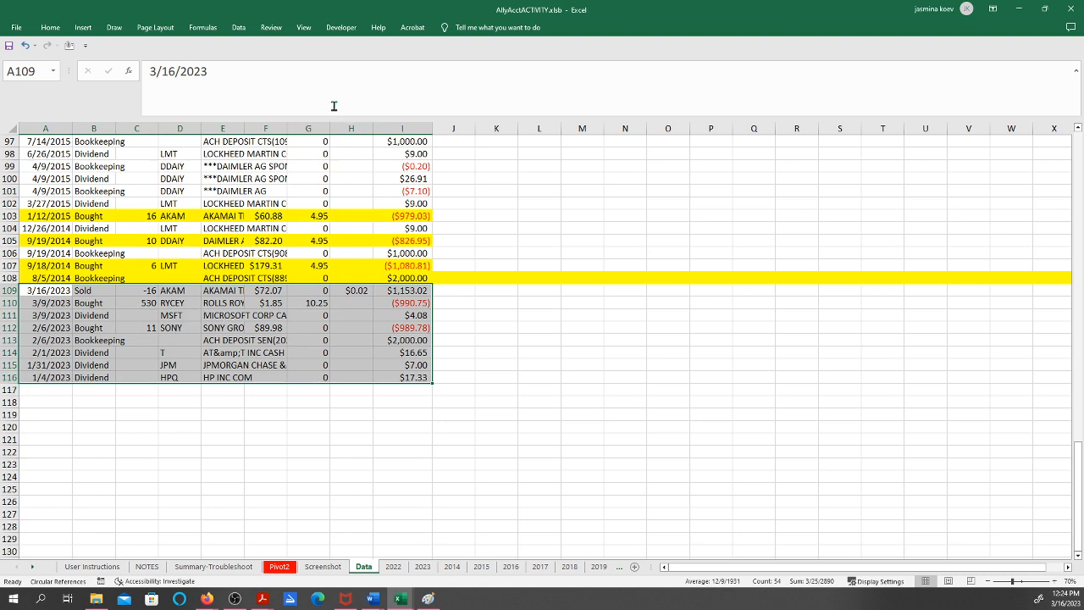
left_click(342, 30)
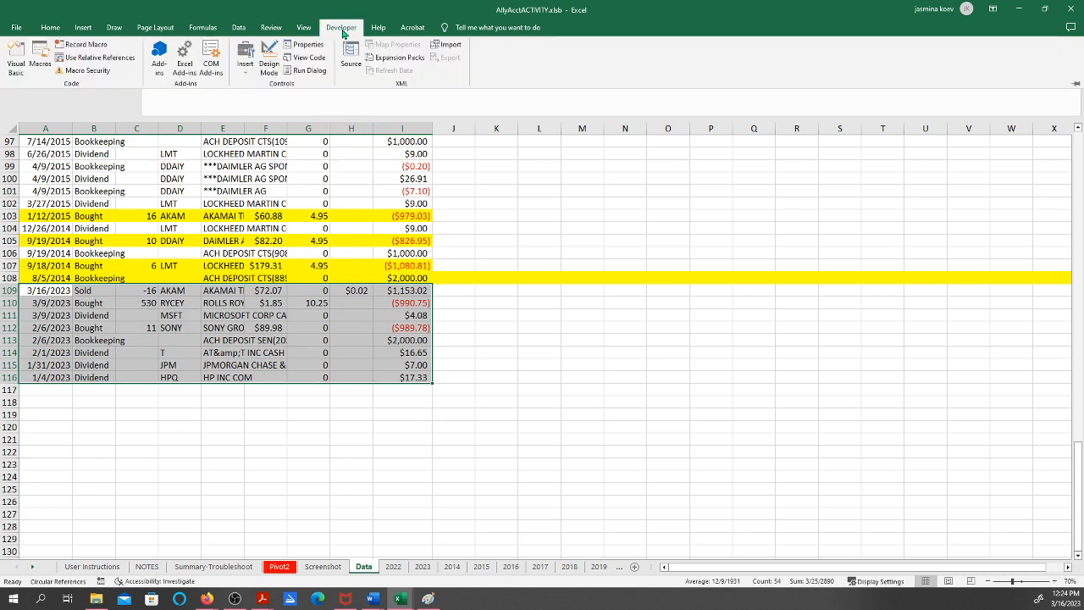
left_click(39, 58)
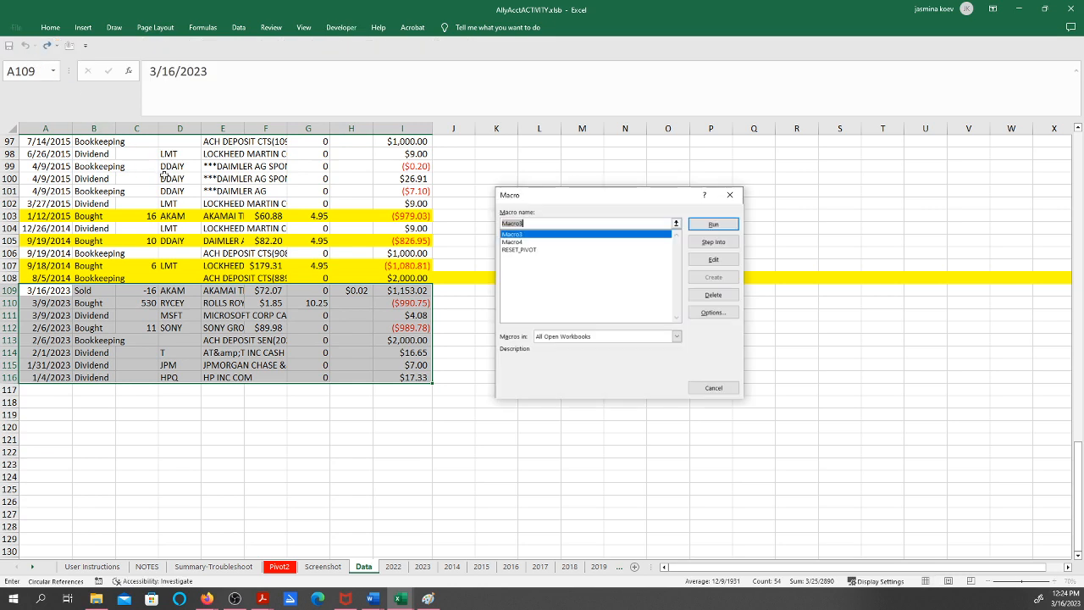
left_click(526, 249)
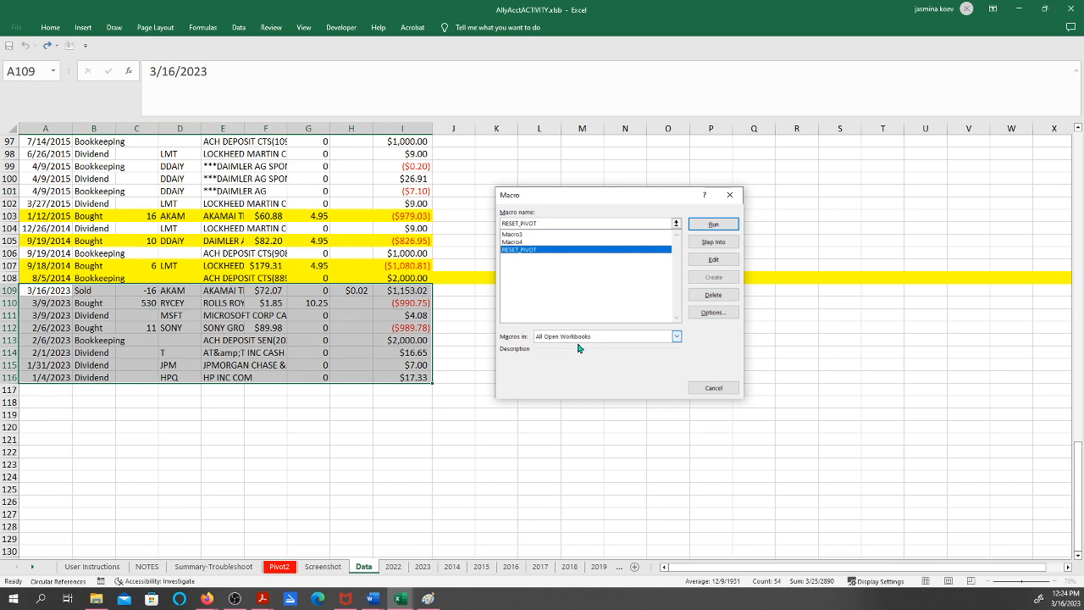
left_click(716, 223)
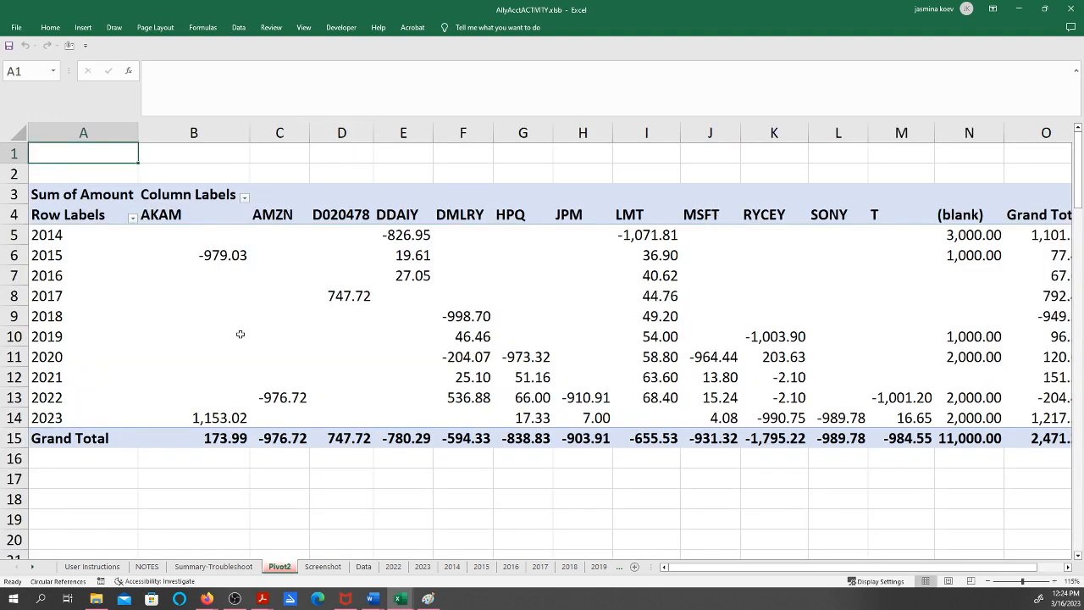
left_click(15, 416)
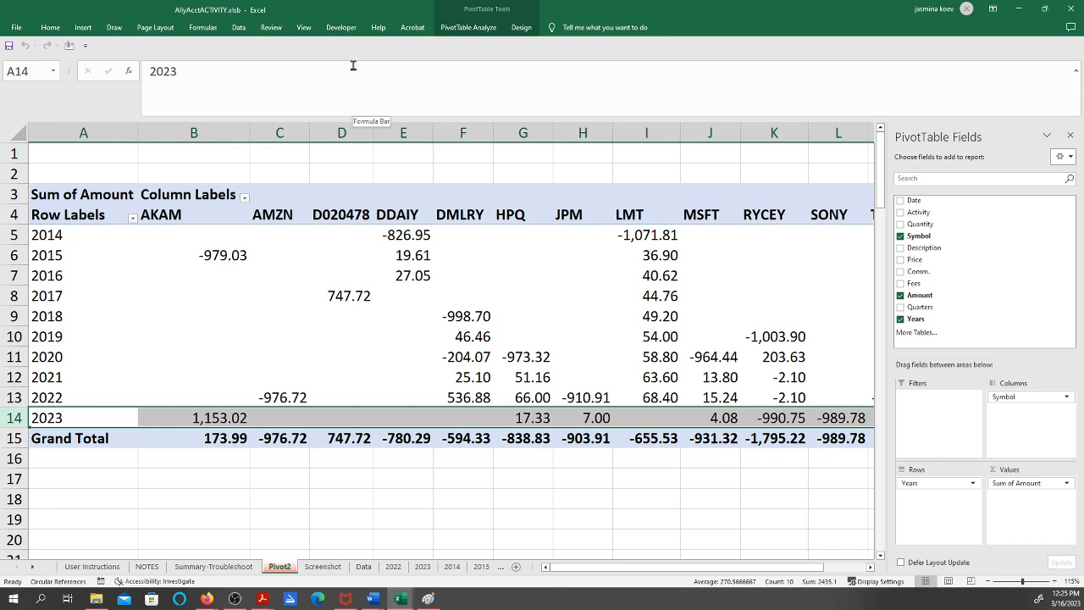
- Bring up the developer commands for working with the workbook's macros
left_click(340, 28)
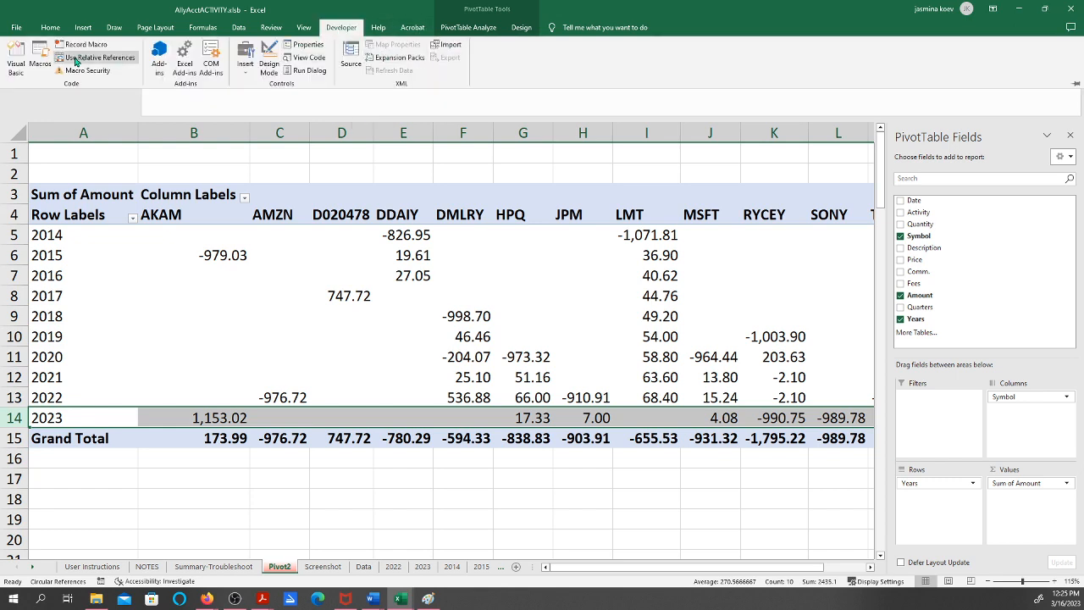